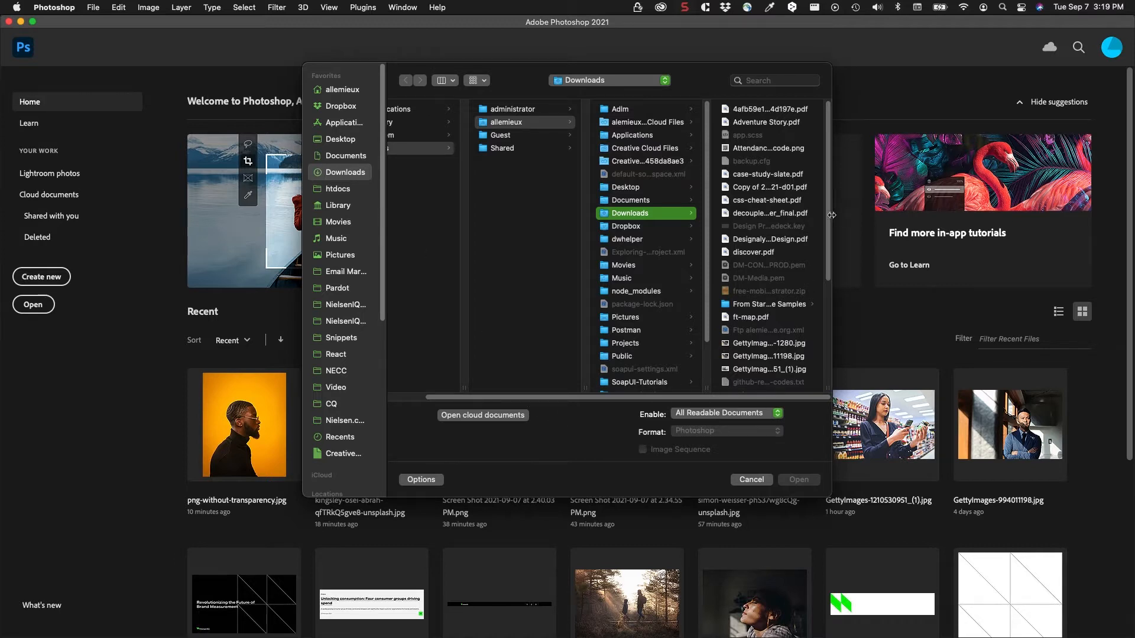
# Step: Open the video file Guitar - 51199.mp4 from the Downloads folder
pyautogui.click(821, 232)
pyautogui.moveTo(826, 236); pyautogui.dragTo(827, 289)
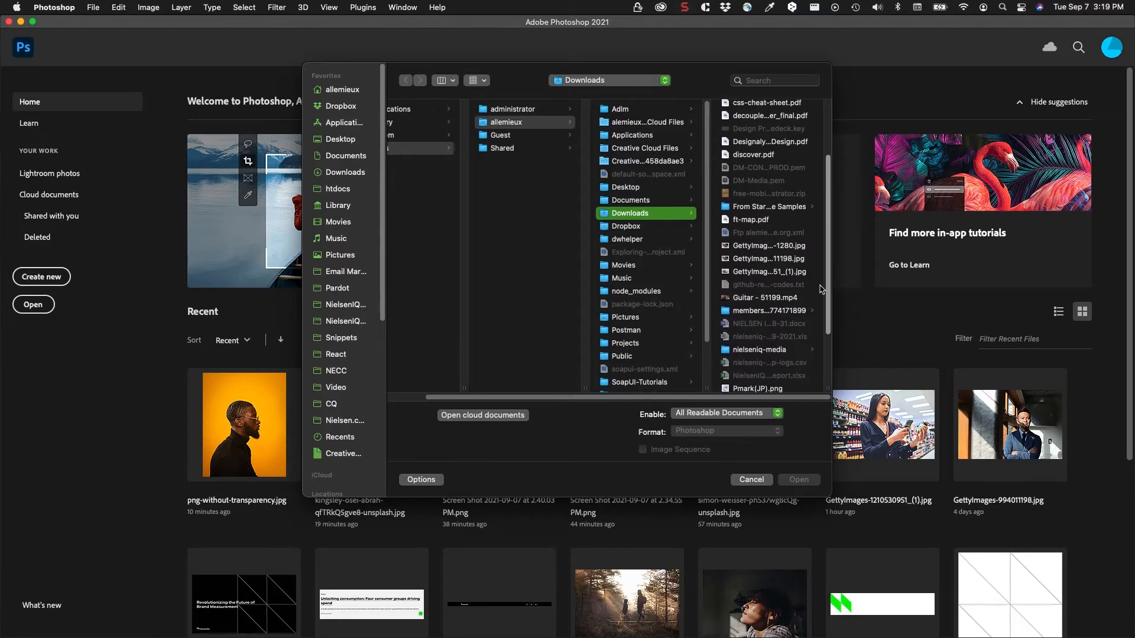
pyautogui.click(782, 300)
pyautogui.click(799, 480)
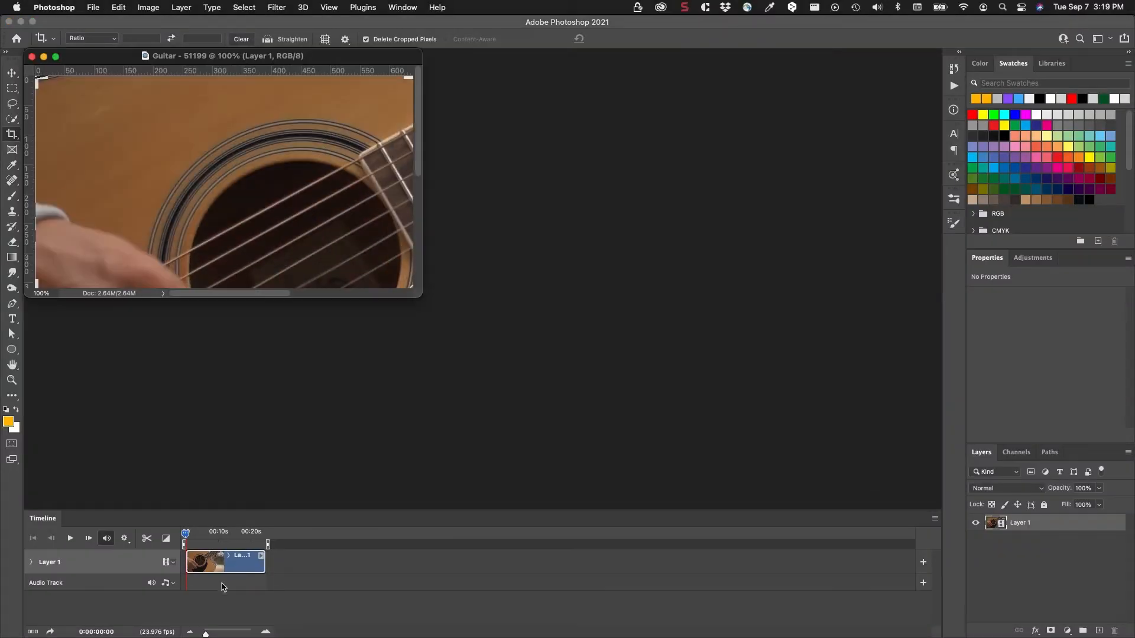
# Step: Trim the guitar clip's start at 0:00:04:04 and its end to leave about 8 seconds, and play back the result
pyautogui.moveTo(185, 537)
pyautogui.mouseDown()
pyautogui.moveTo(270, 540)
pyautogui.moveTo(199, 544)
pyautogui.mouseUp()
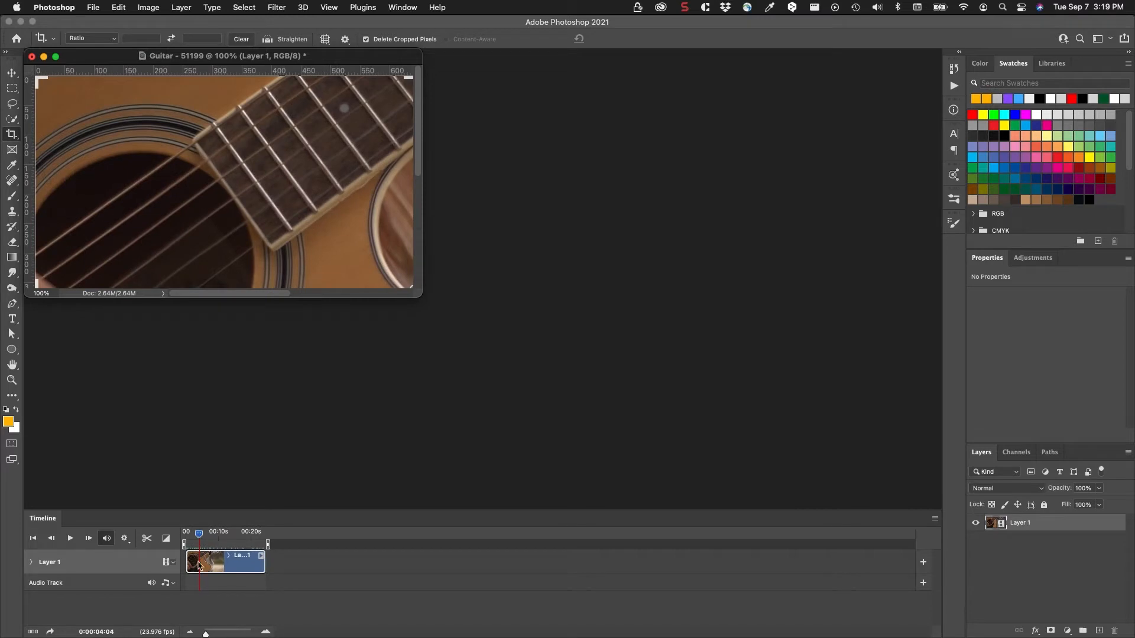
pyautogui.moveTo(189, 560); pyautogui.dragTo(201, 562)
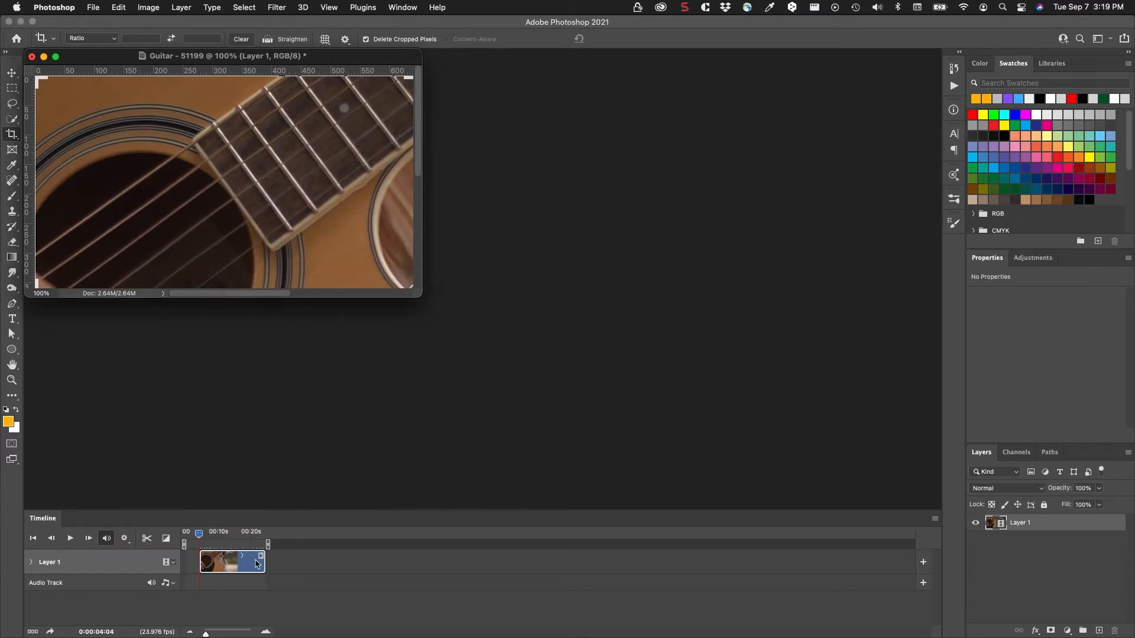
pyautogui.moveTo(263, 565); pyautogui.dragTo(186, 541)
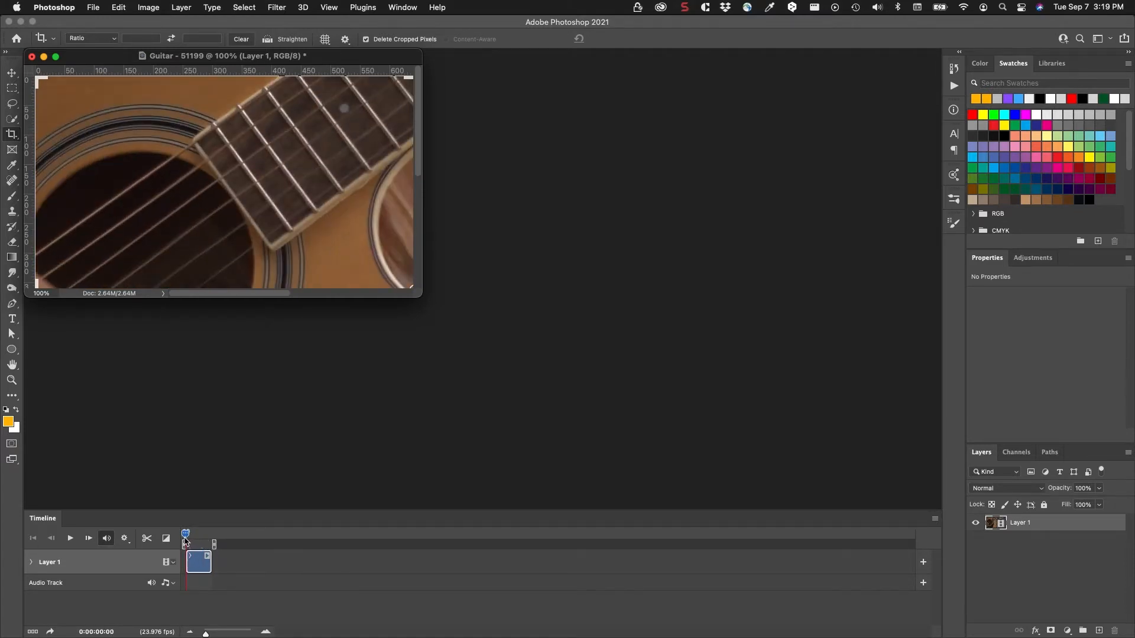
pyautogui.click(71, 539)
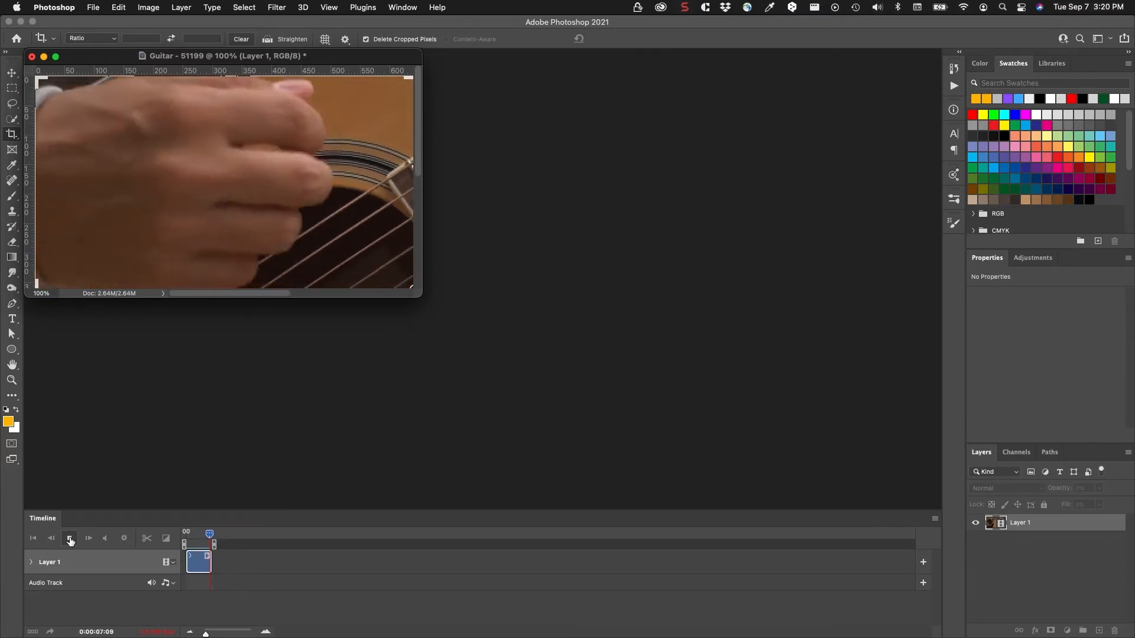
pyautogui.click(69, 539)
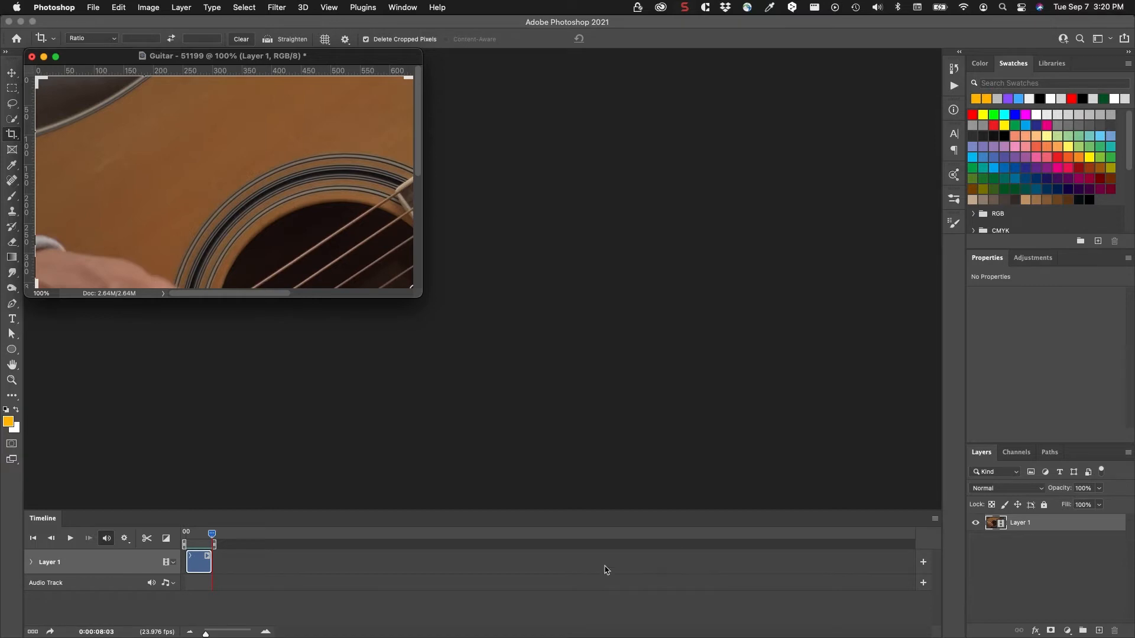
# Step: Set up a Save for Web (Legacy) export of the clip, trying the GIF 64 Dithered preset before choosing GIF 128 Dithered
pyautogui.click(93, 8)
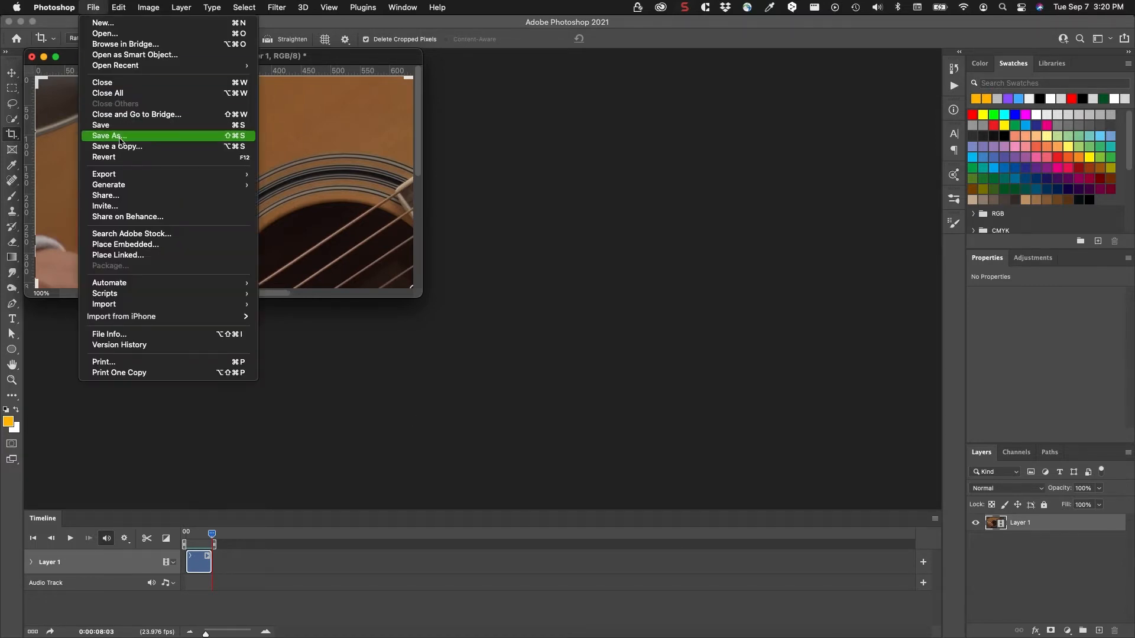
pyautogui.moveTo(247, 181)
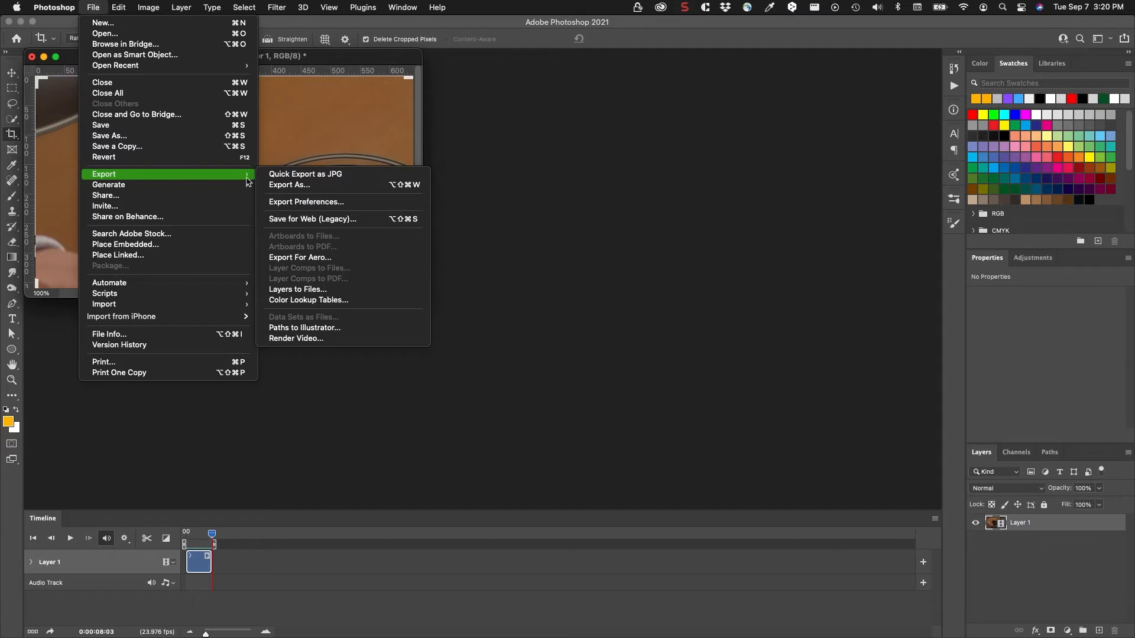
pyautogui.click(304, 219)
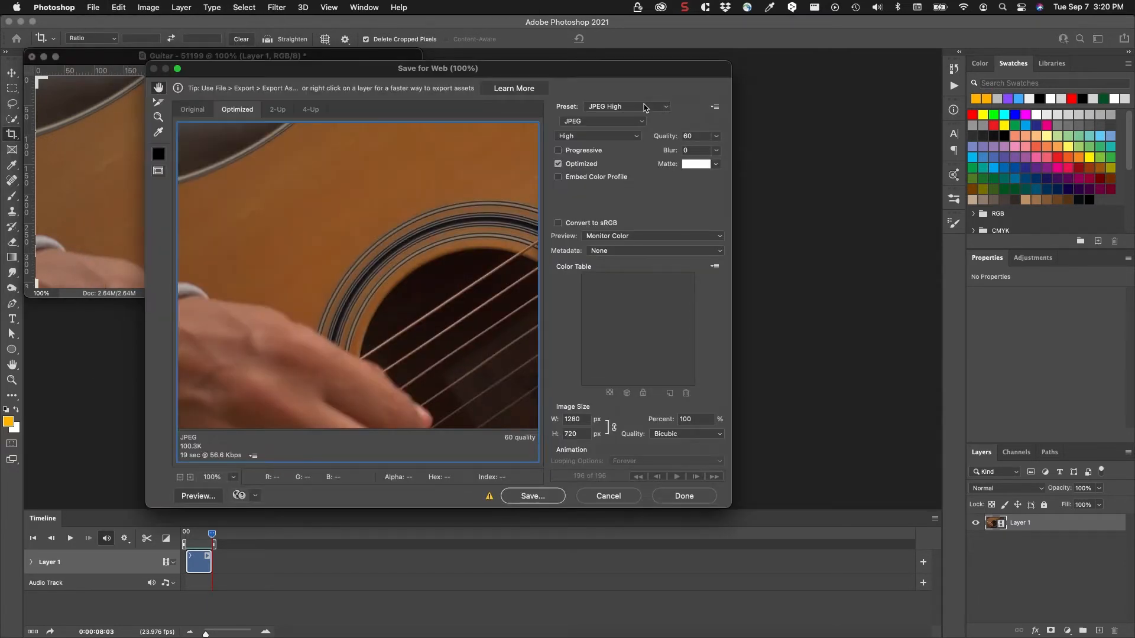
pyautogui.click(624, 110)
pyautogui.click(622, 111)
pyautogui.click(621, 110)
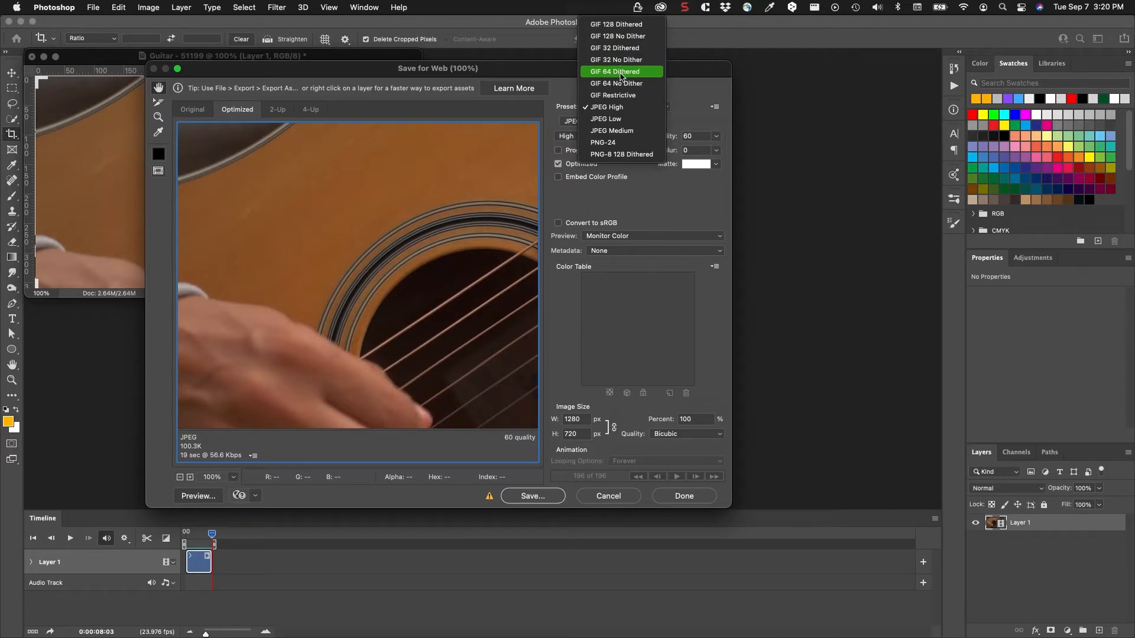
pyautogui.press('Escape')
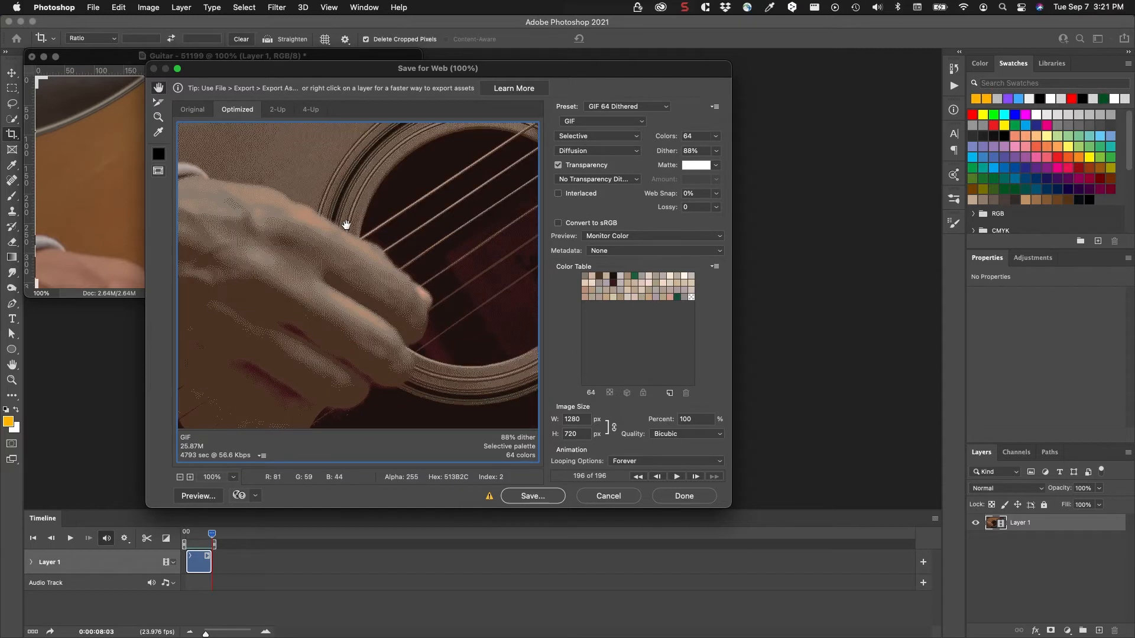
pyautogui.click(624, 107)
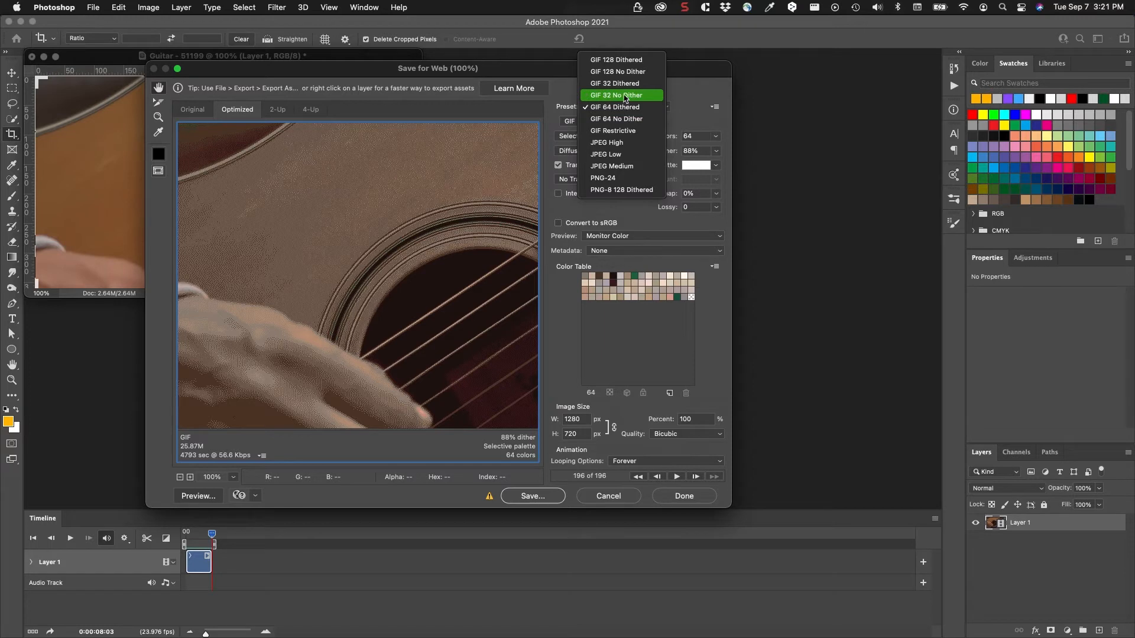
pyautogui.click(626, 62)
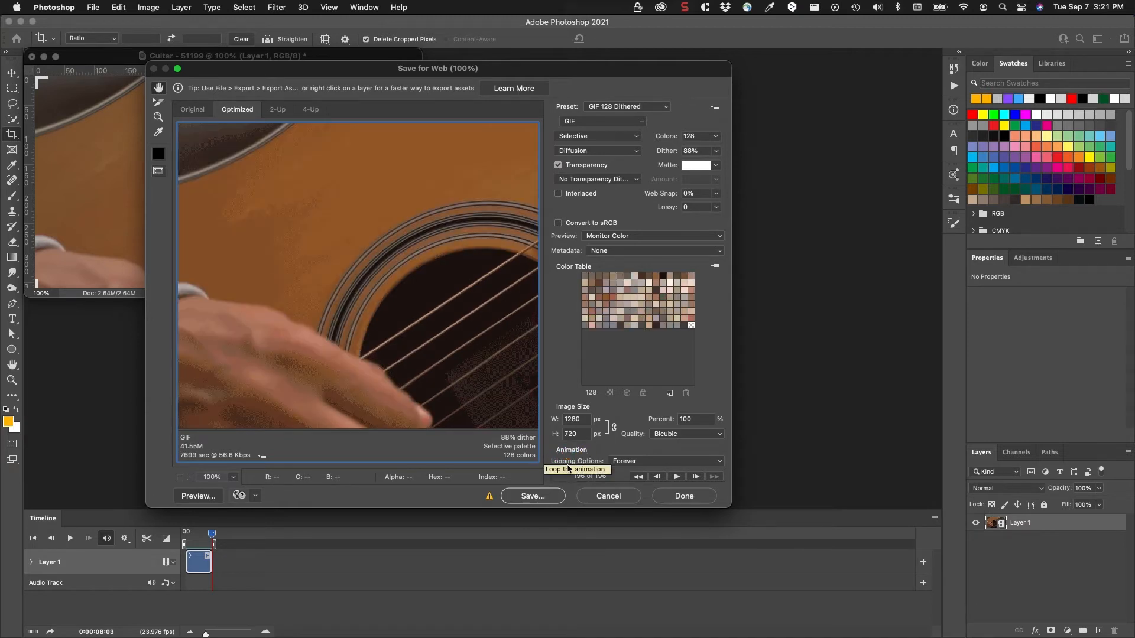
# Step: Try a custom loop count of 3 for the GIF animation and return its looping option to Forever
pyautogui.click(631, 463)
pyautogui.click(632, 465)
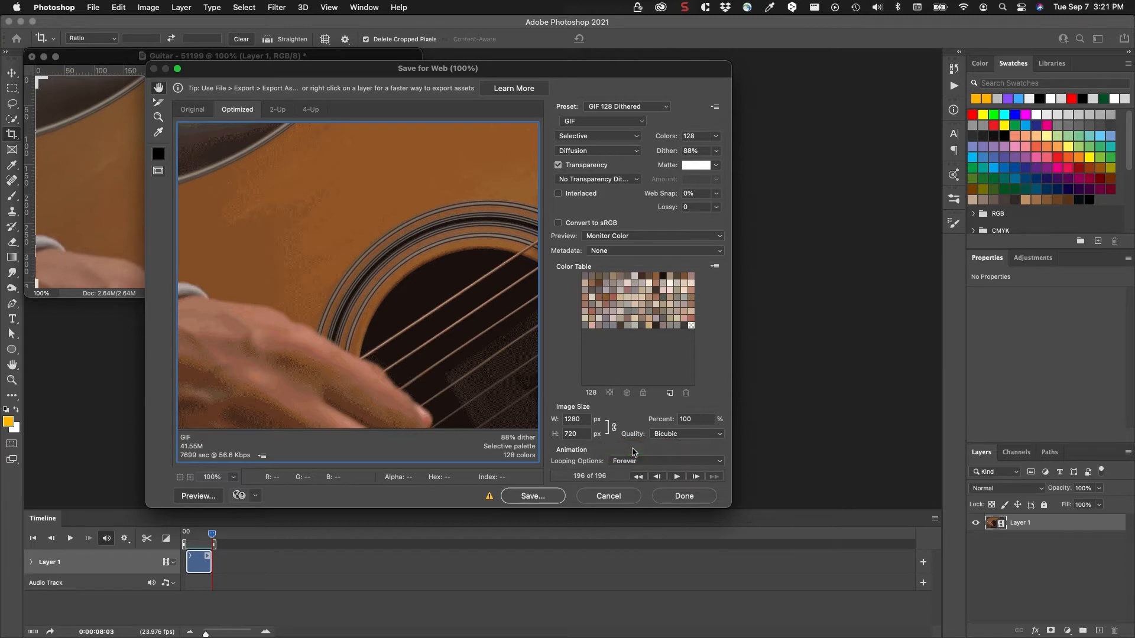
pyautogui.click(631, 458)
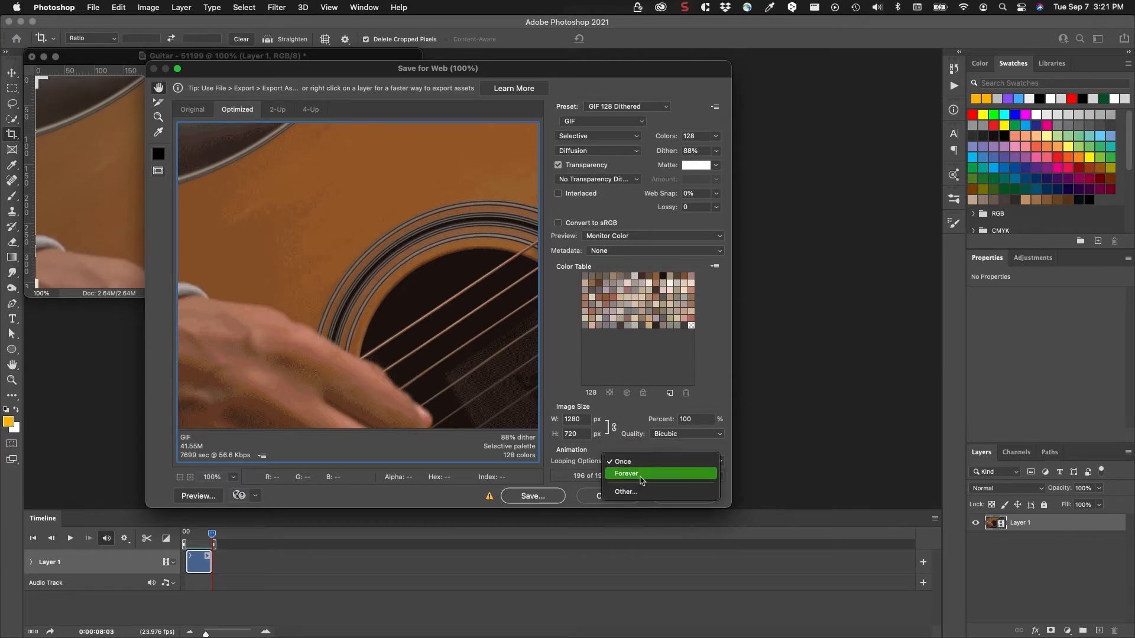
pyautogui.click(638, 496)
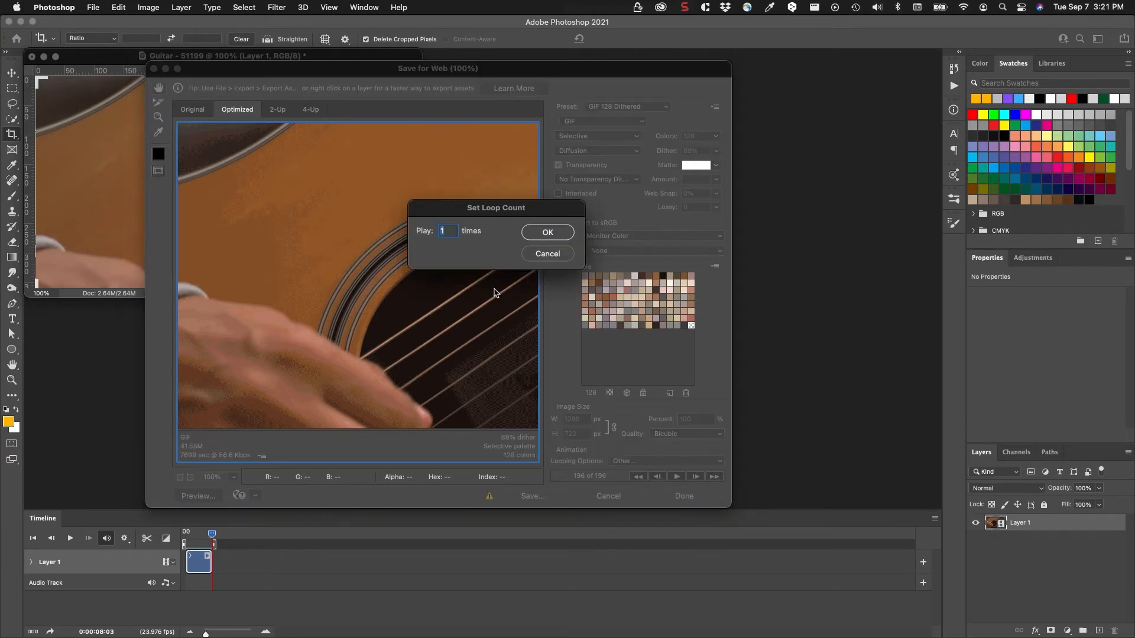
pyautogui.click(536, 238)
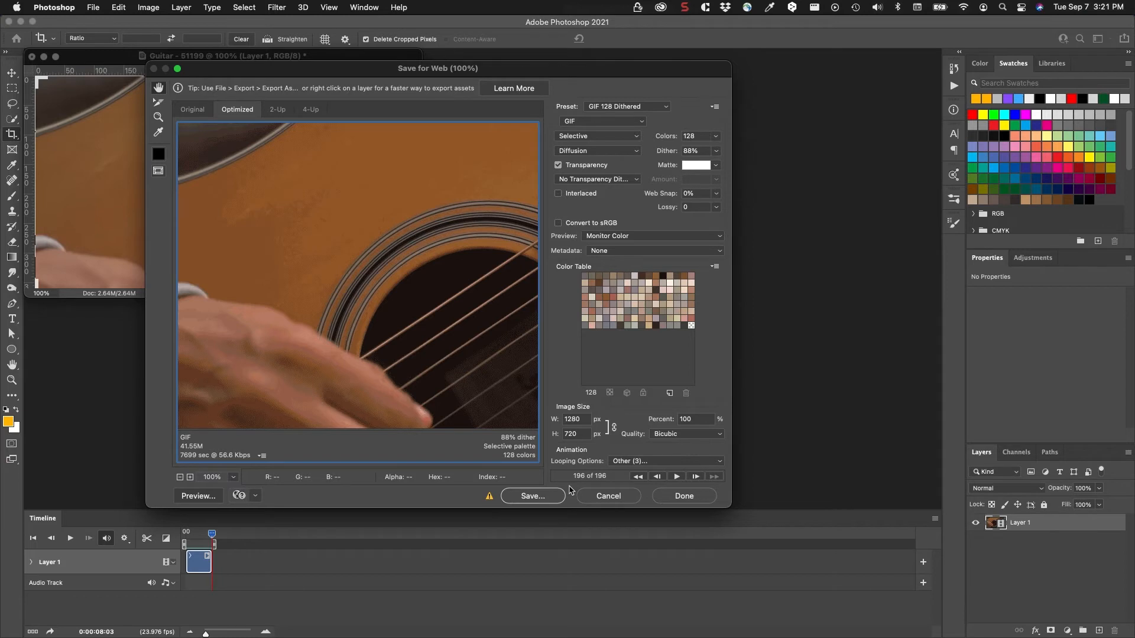
pyautogui.click(677, 477)
pyautogui.click(662, 466)
pyautogui.click(661, 449)
# Step: Try an export width of 429 px for the GIF, and cancel the Save for Web export
pyautogui.doubleClick(582, 420)
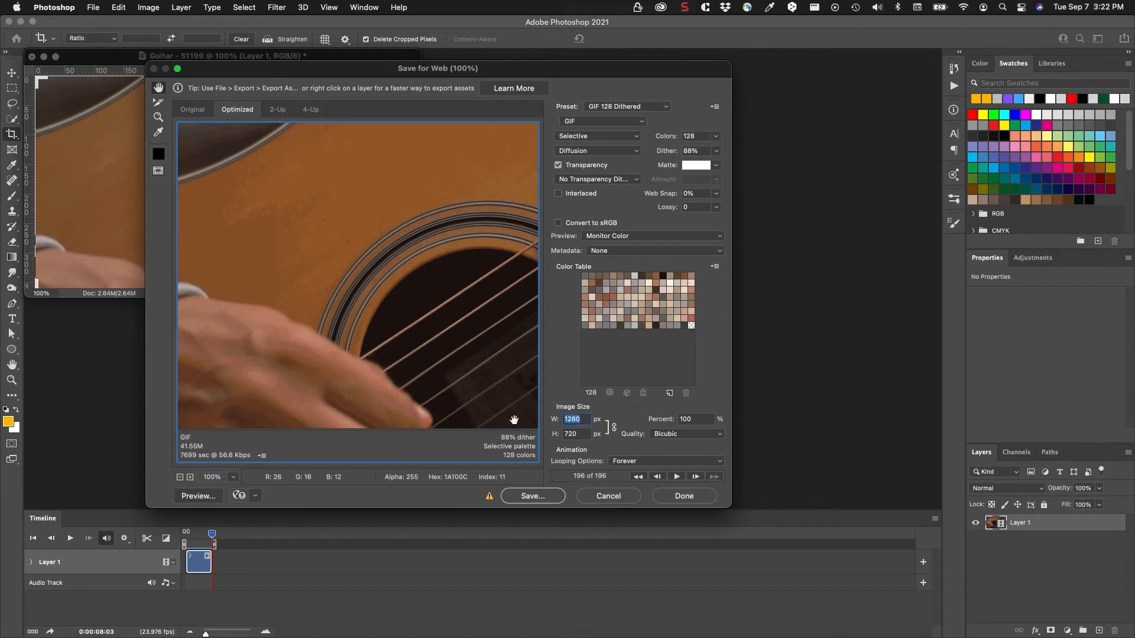
pyautogui.write('429')
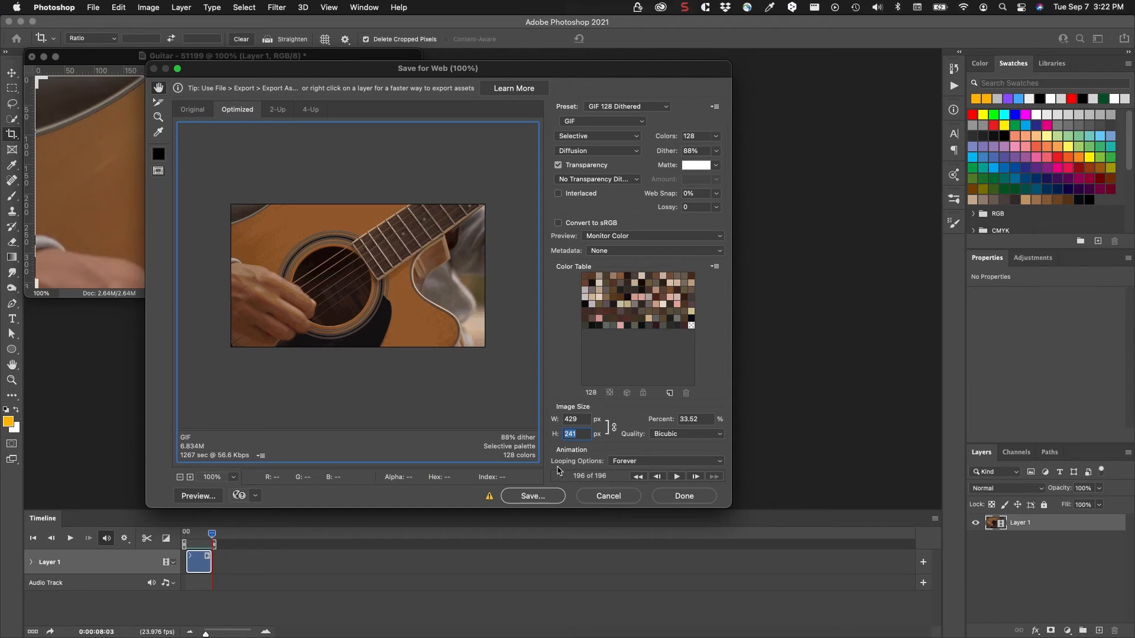
pyautogui.click(622, 496)
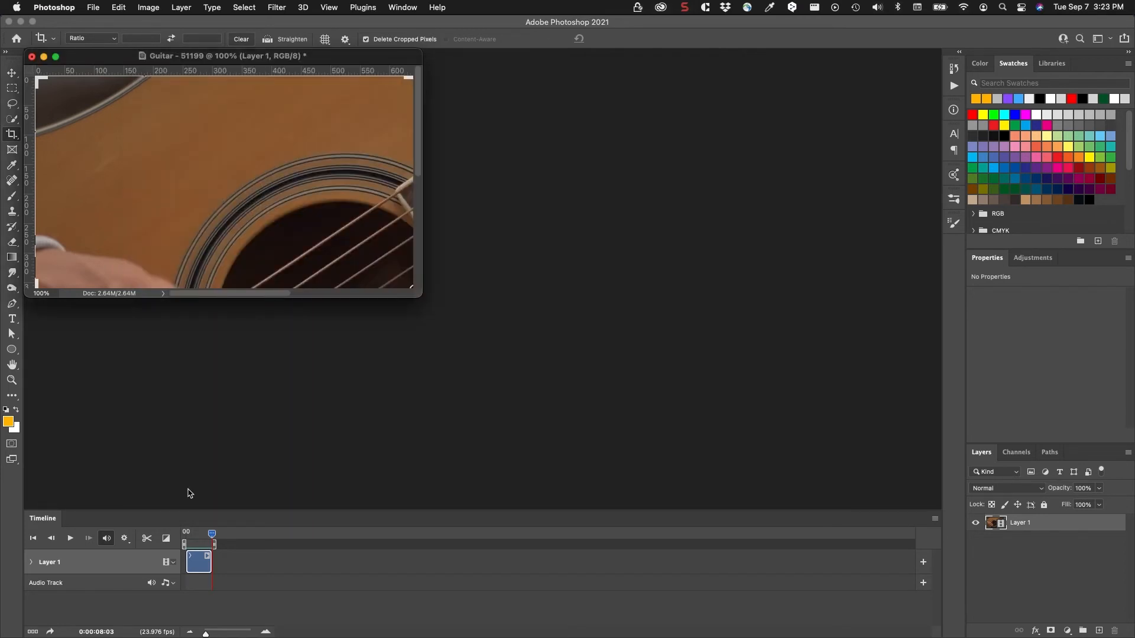
# Step: Shorten the end of the Layer 1 clip so that it lasts 3 seconds
pyautogui.moveTo(213, 570); pyautogui.dragTo(198, 571)
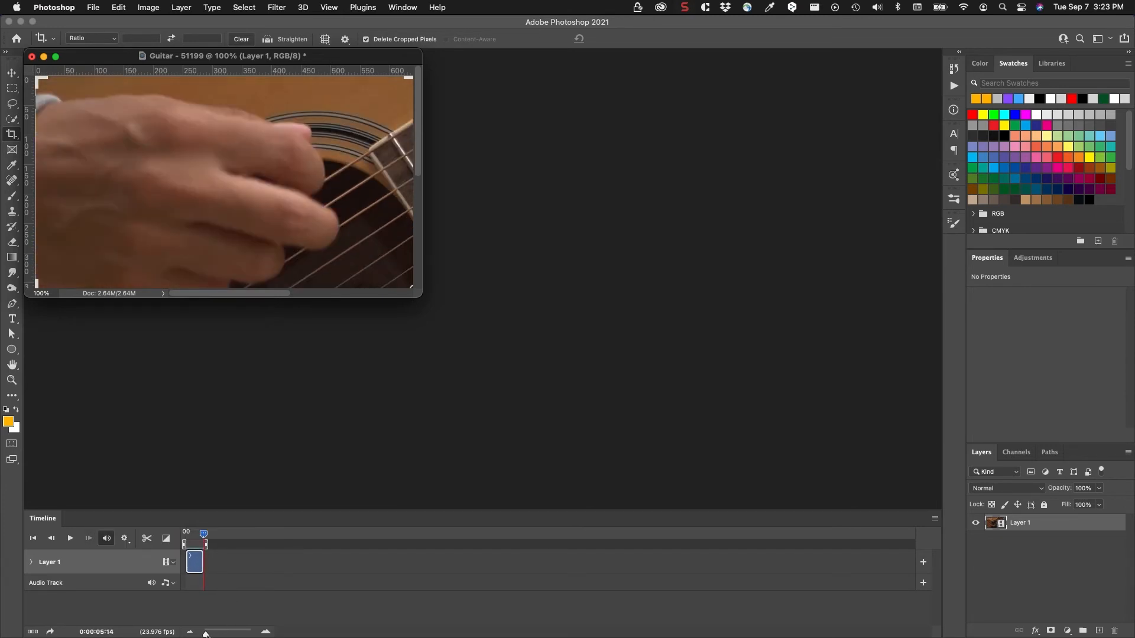
pyautogui.moveTo(206, 634)
pyautogui.moveTo(207, 634); pyautogui.dragTo(219, 634)
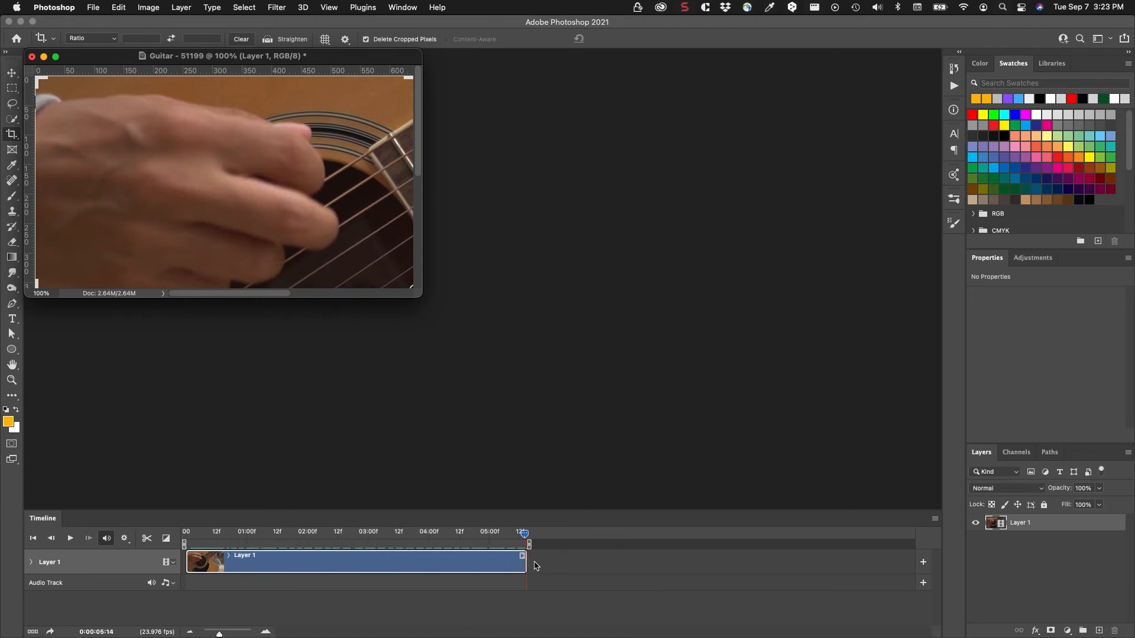
pyautogui.moveTo(525, 569); pyautogui.dragTo(371, 572)
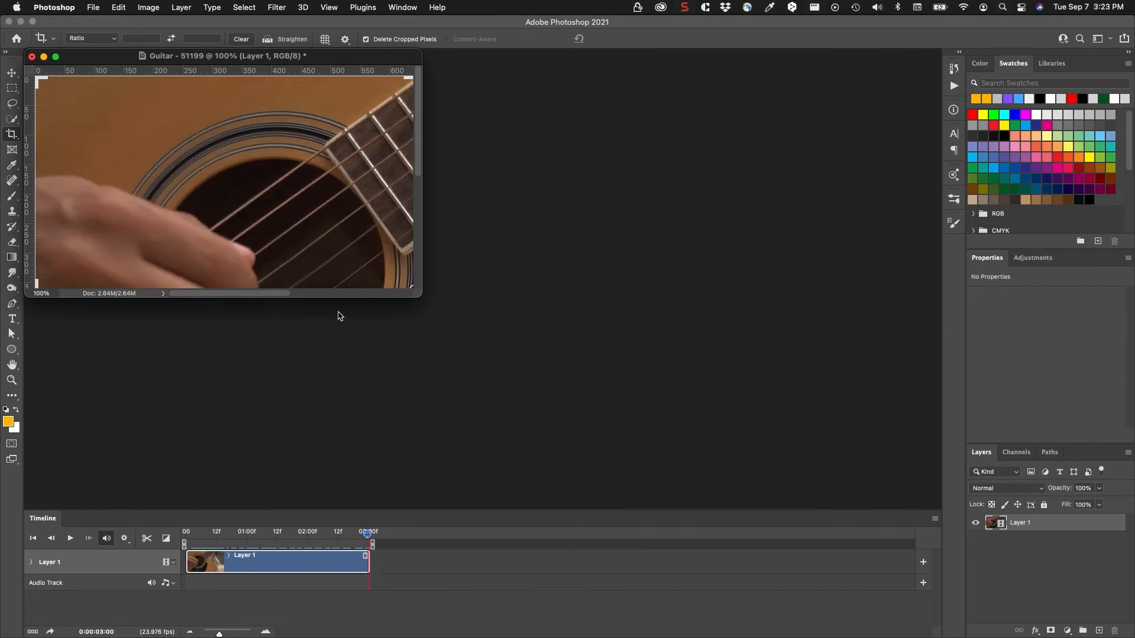
# Step: Resize the image to 420 px wide with proportional height, converting the video layer to a smart object
pyautogui.click(144, 7)
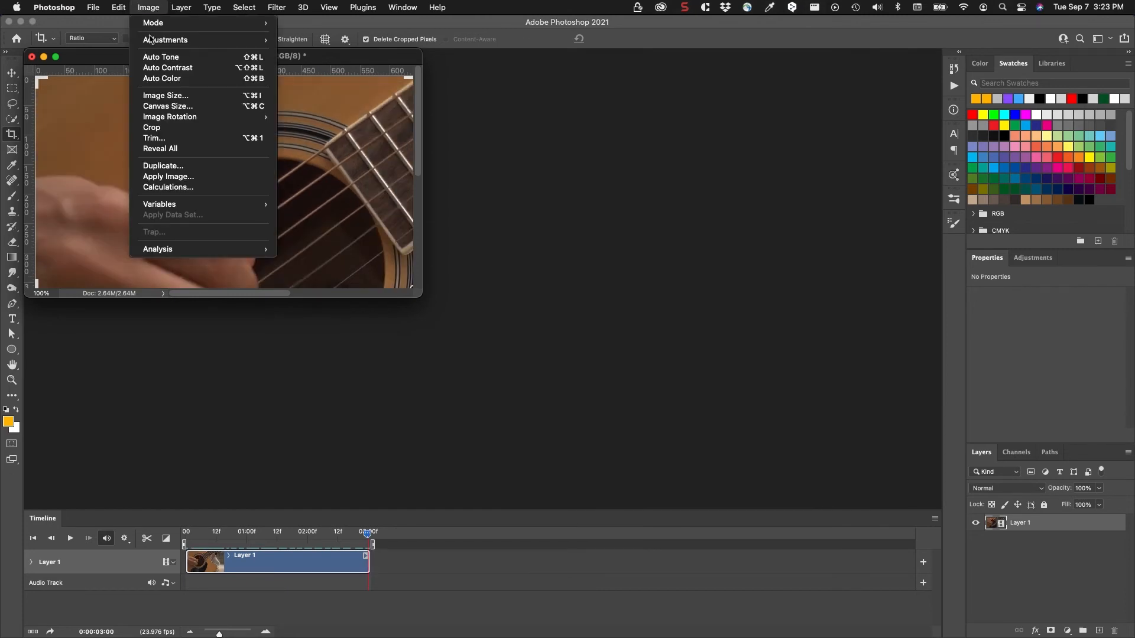
pyautogui.click(148, 96)
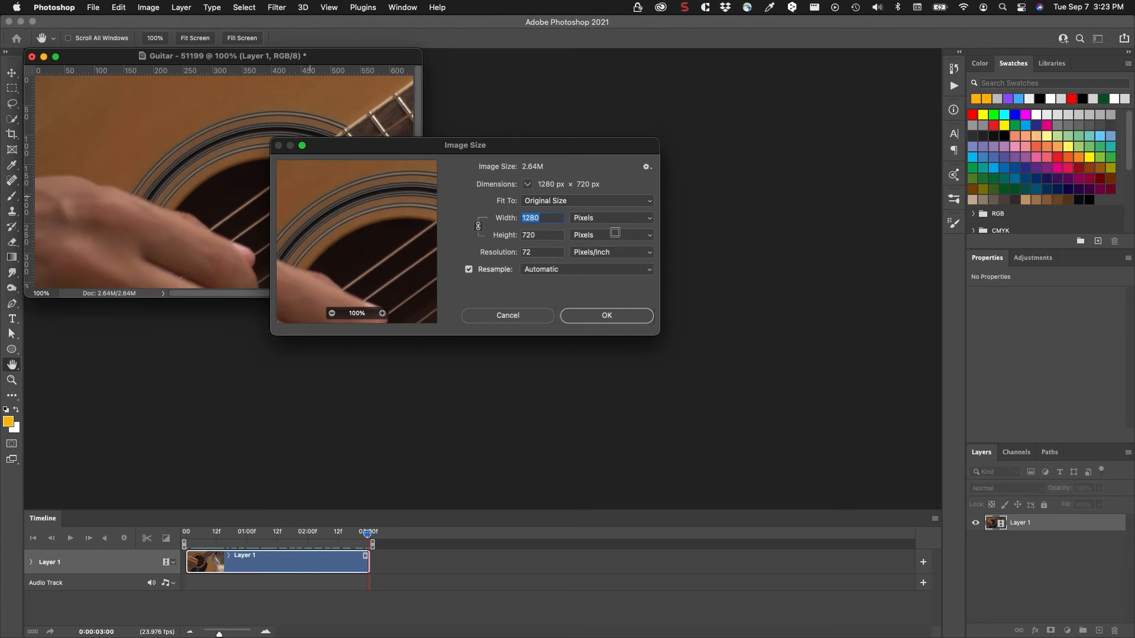
pyautogui.write('420')
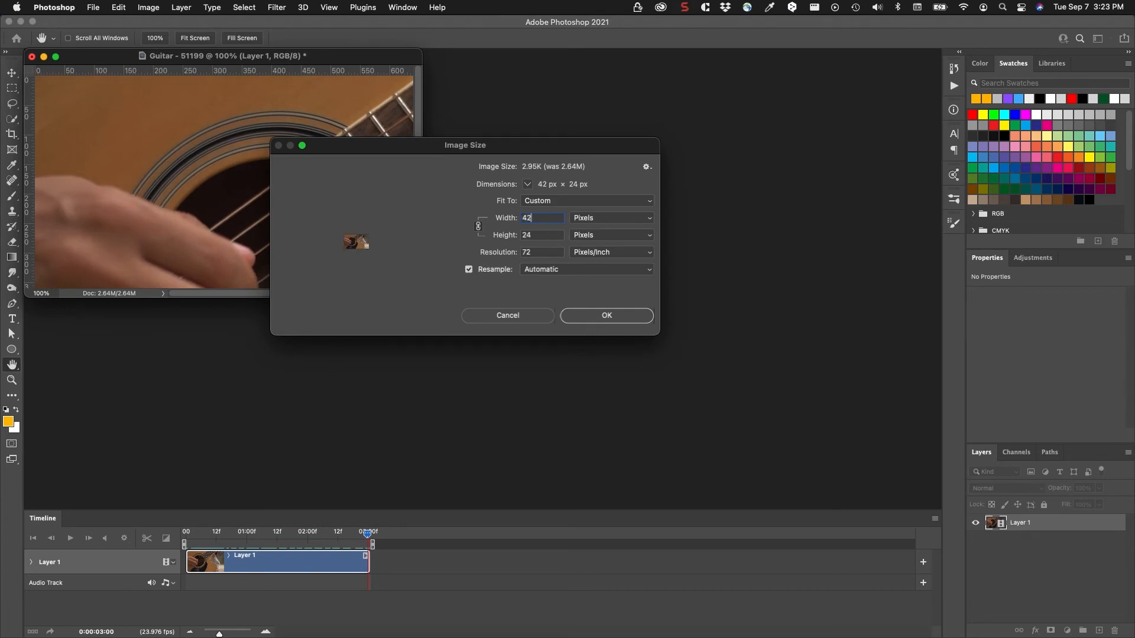
pyautogui.press('Tab')
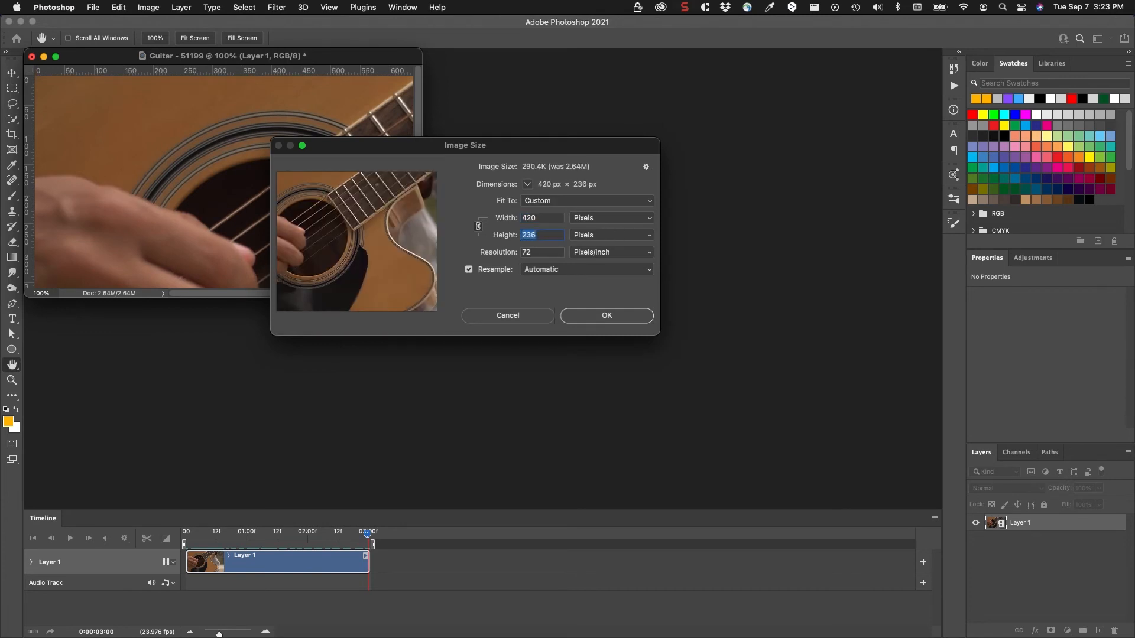
pyautogui.press('Return')
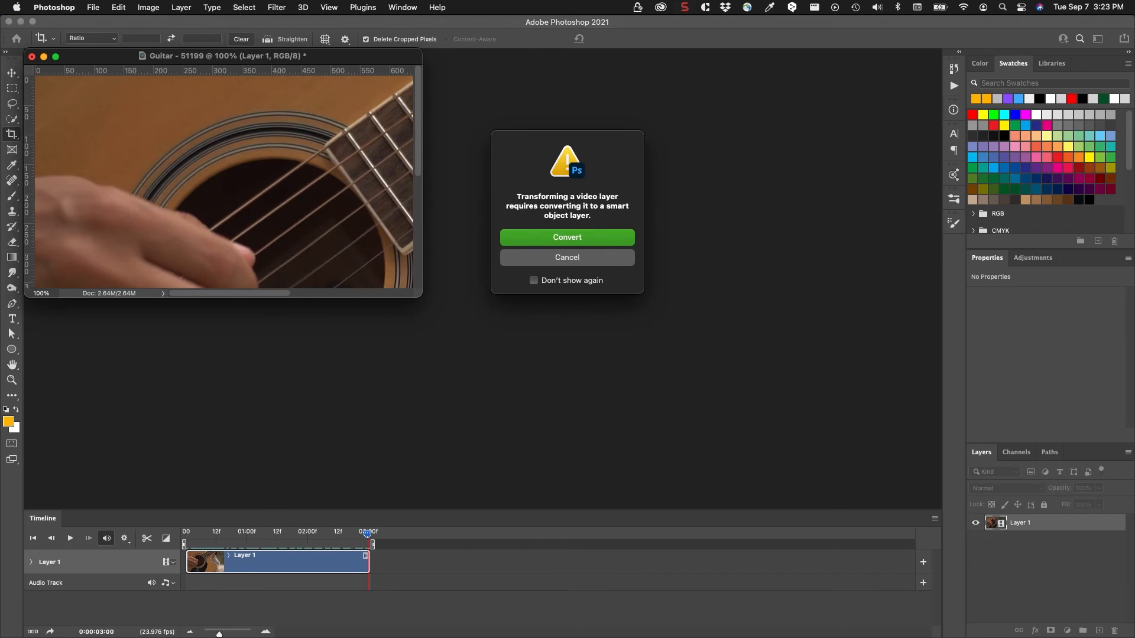
pyautogui.click(582, 239)
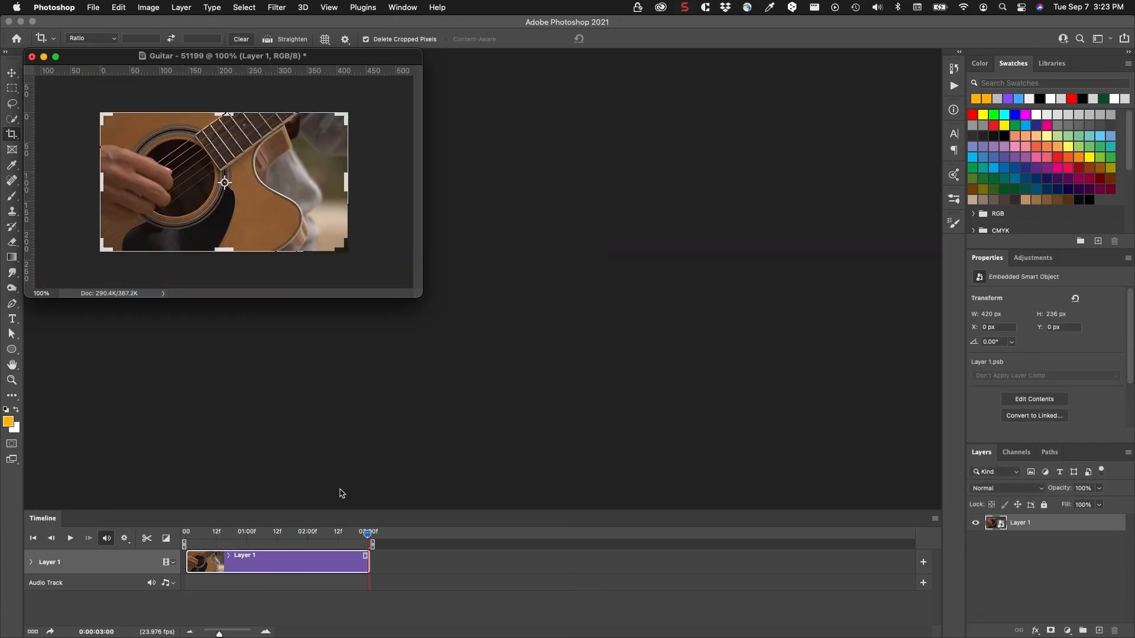
# Step: Set up a Save for Web export with the GIF 128 Dithered preset and play the animation preview
pyautogui.press('super+alt+shift+s')
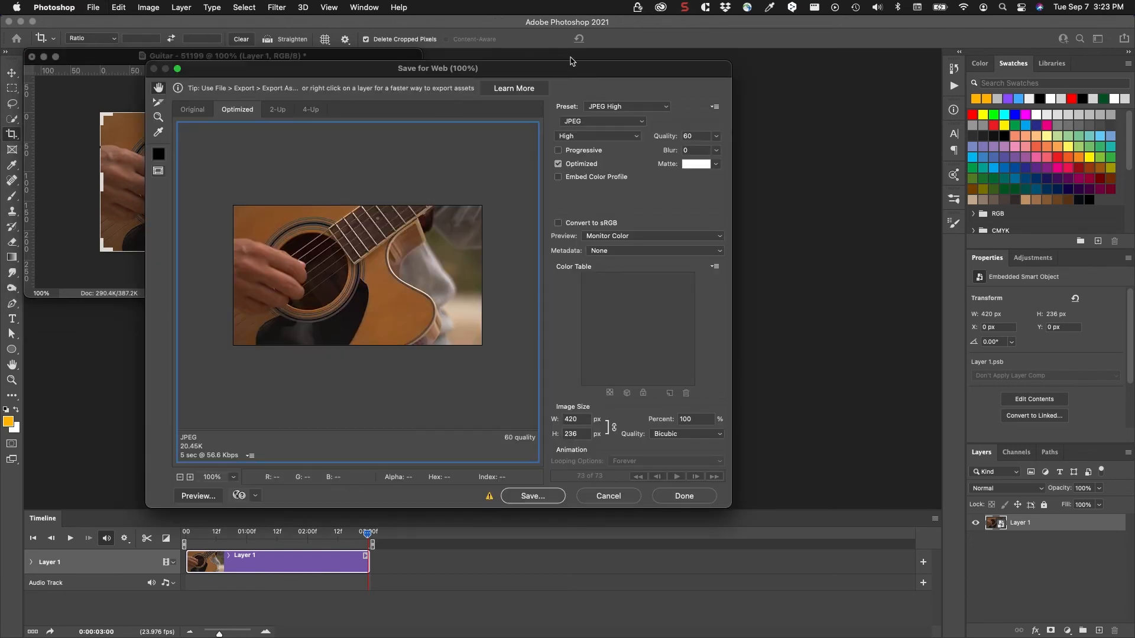
pyautogui.moveTo(570, 70); pyautogui.dragTo(625, 62)
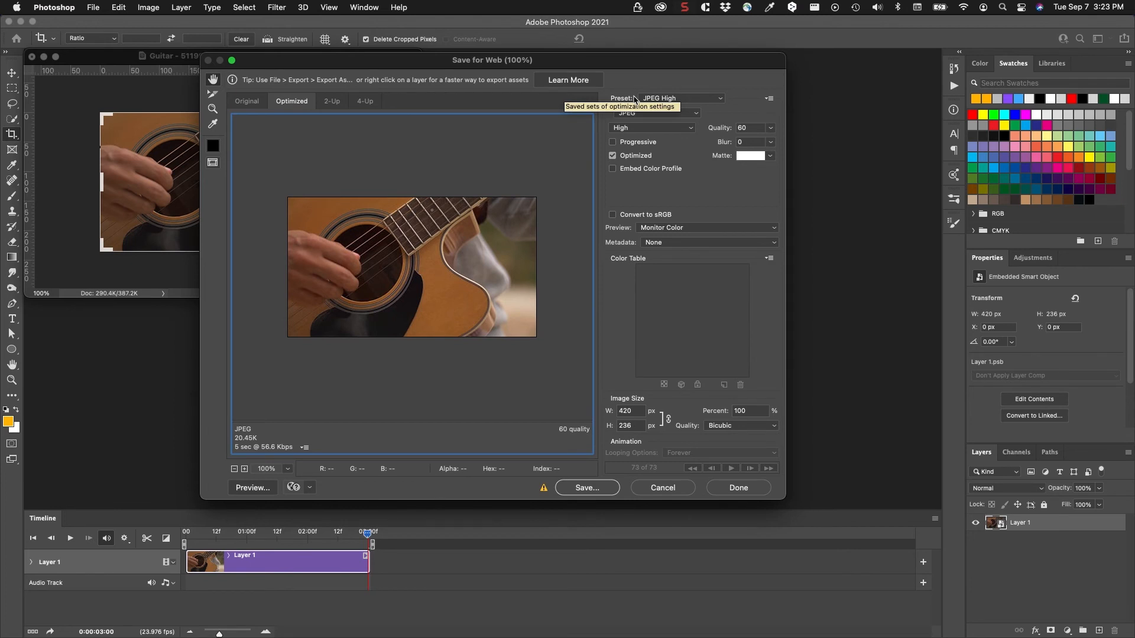
pyautogui.click(666, 98)
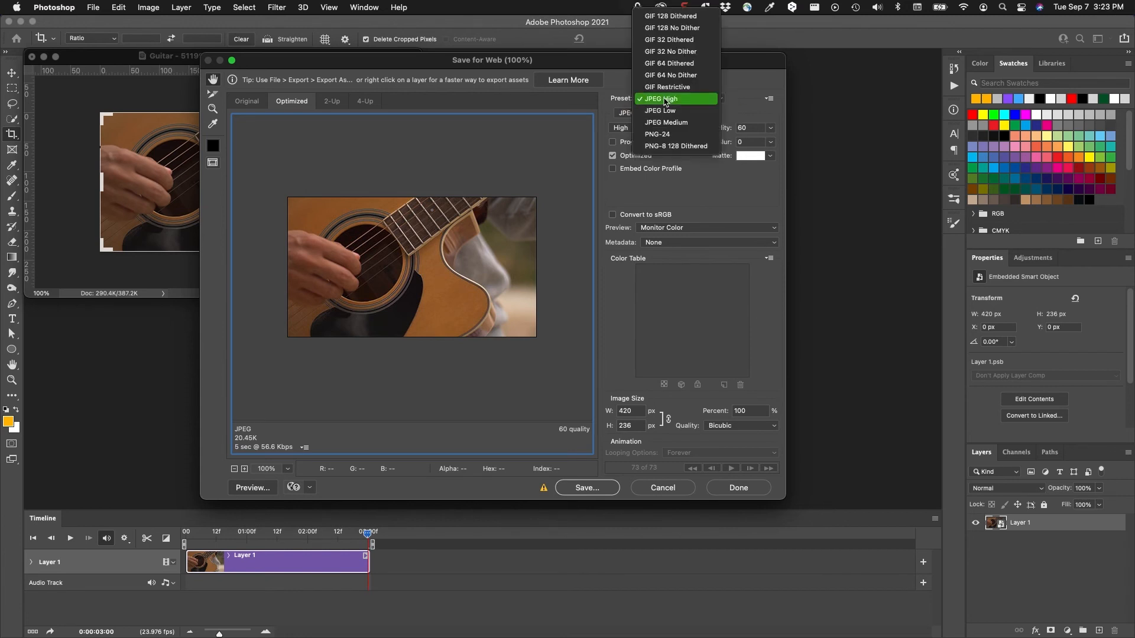
pyautogui.click(672, 18)
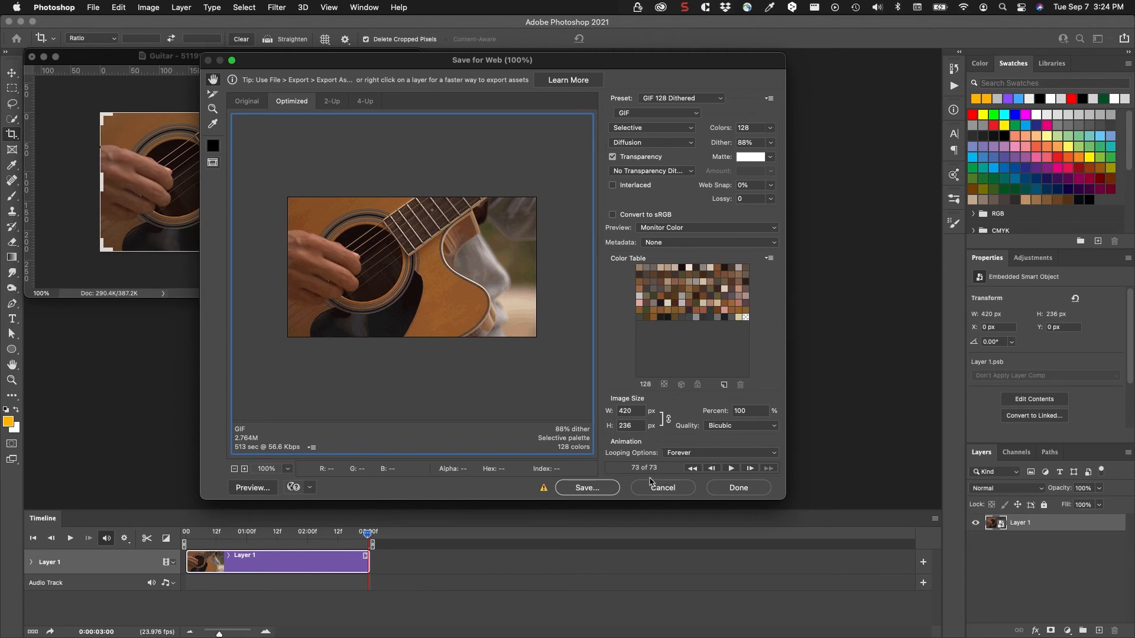
pyautogui.click(731, 469)
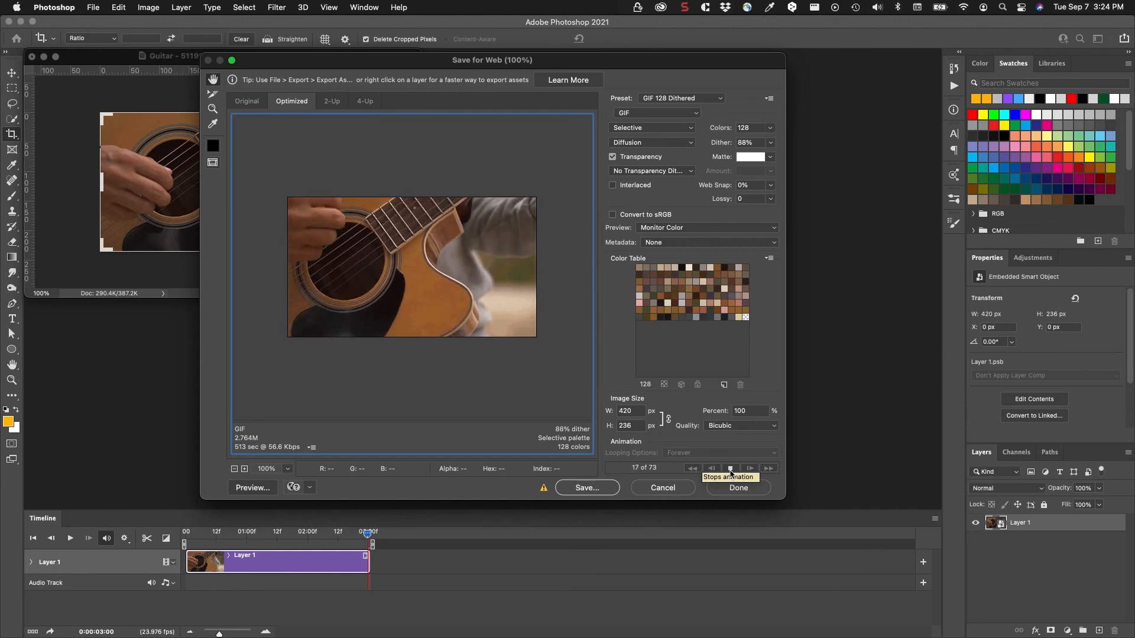
# Step: Stop the animation preview and save the optimized GIF to the Desktop as Guitar---51199.gif
pyautogui.click(731, 468)
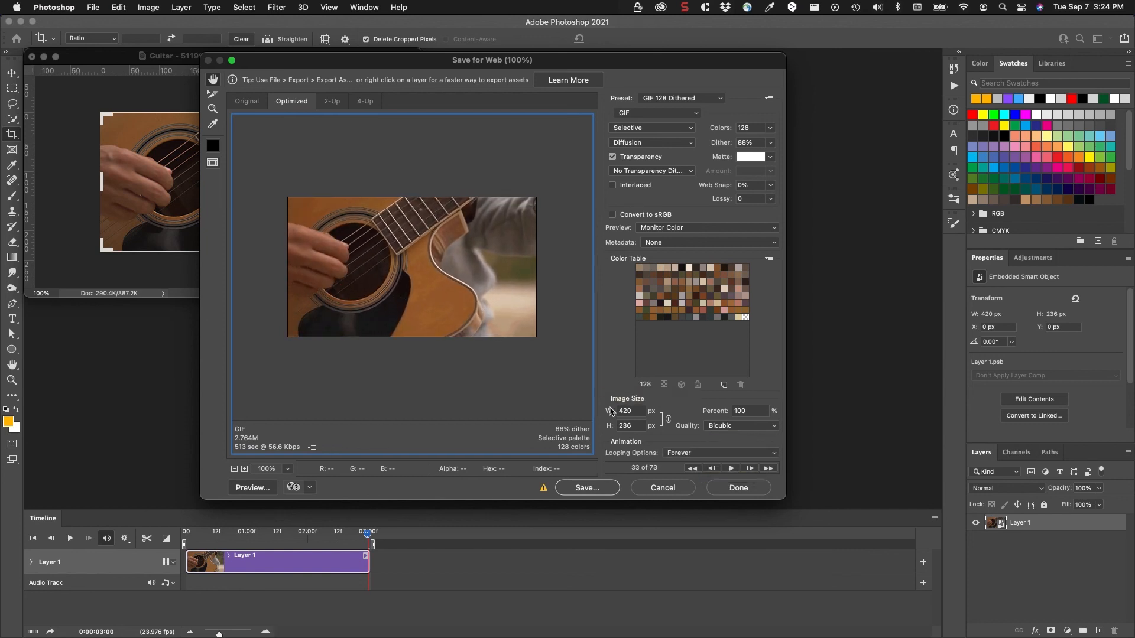
pyautogui.click(598, 488)
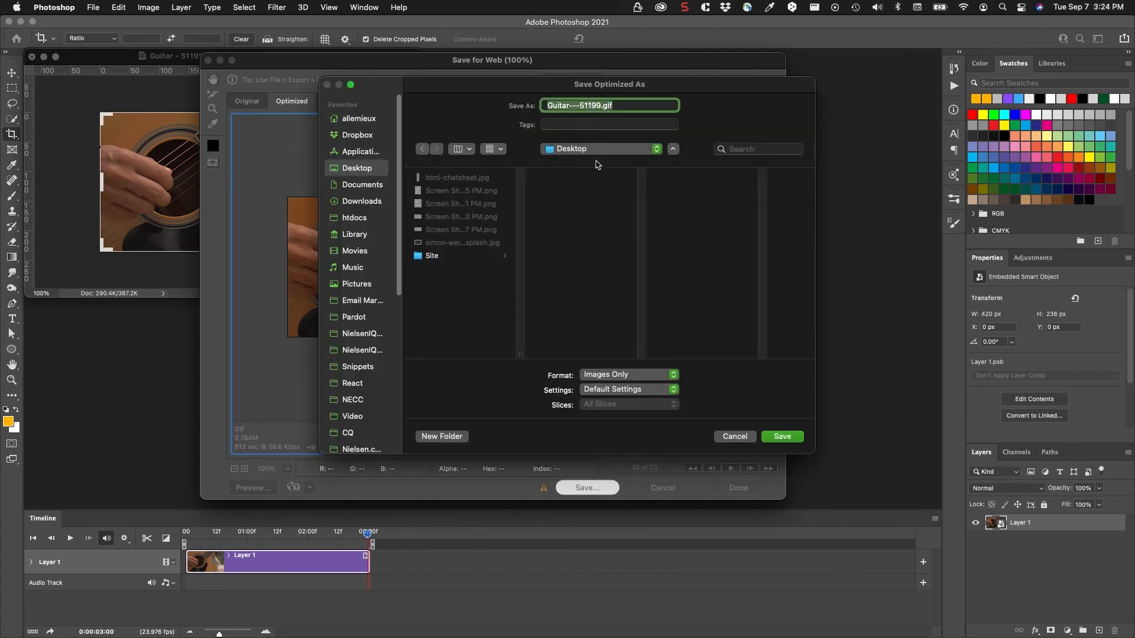
pyautogui.click(782, 438)
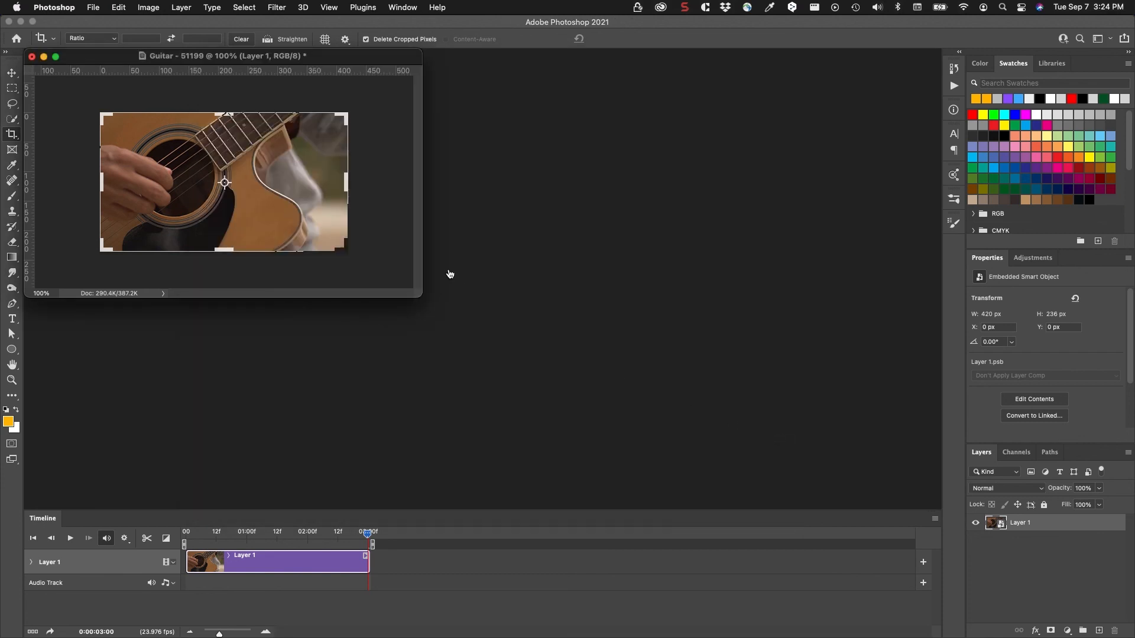
# Step: Switch to Finder and preview Guitar---51199.gif in the Desktop folder with Quick Look, closing the preview when done
pyautogui.press('super+Tab')
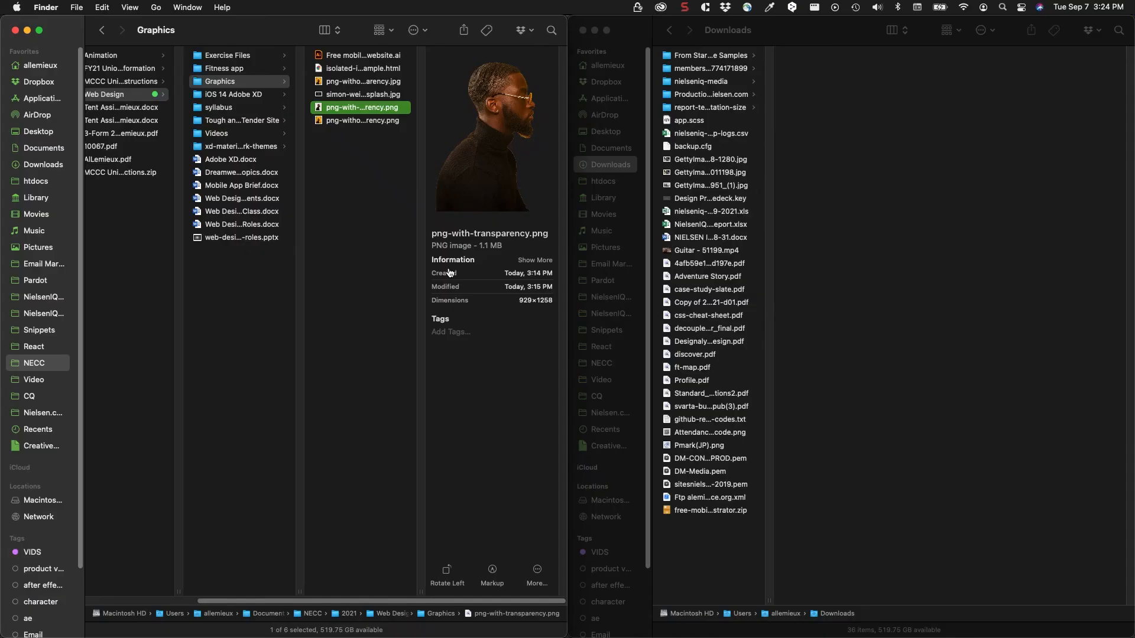
pyautogui.click(35, 133)
pyautogui.click(131, 69)
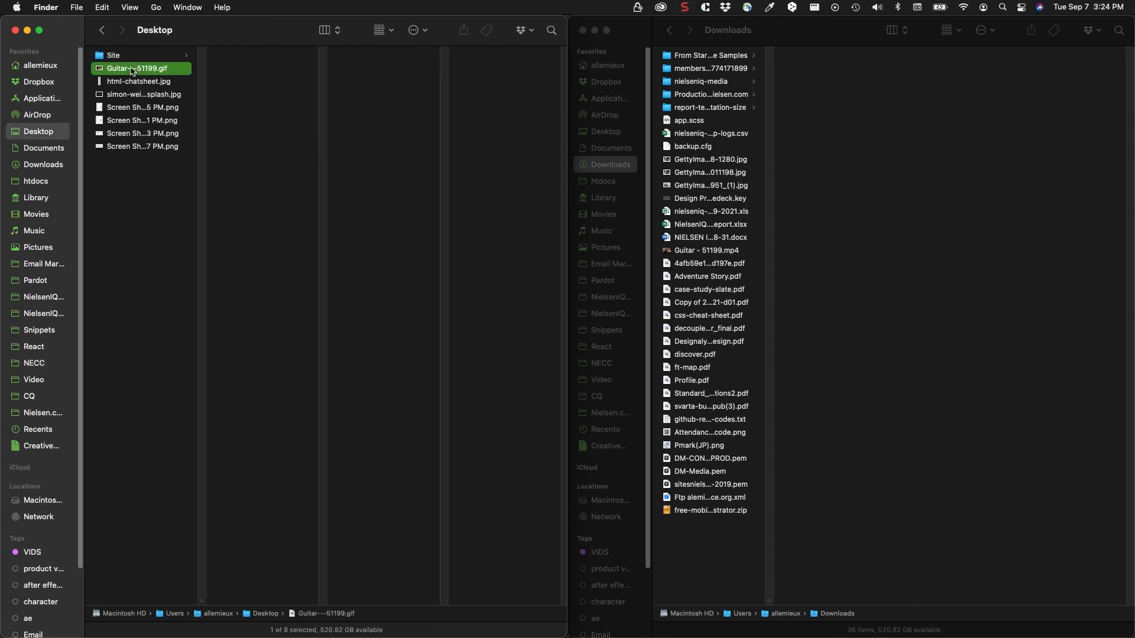
pyautogui.press('space')
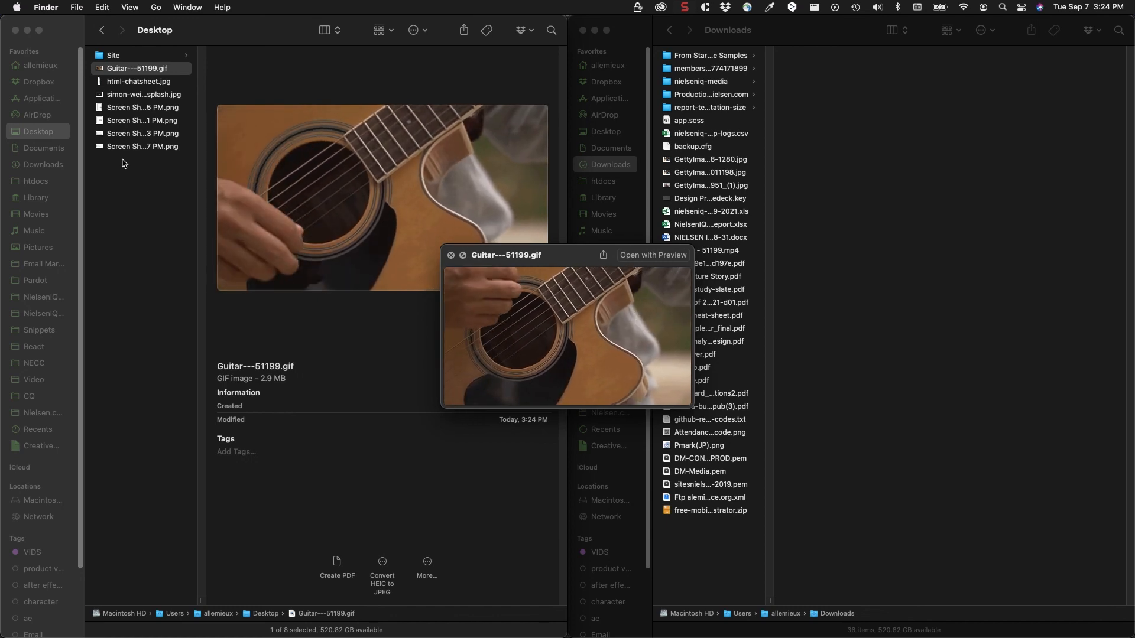
pyautogui.press('space')
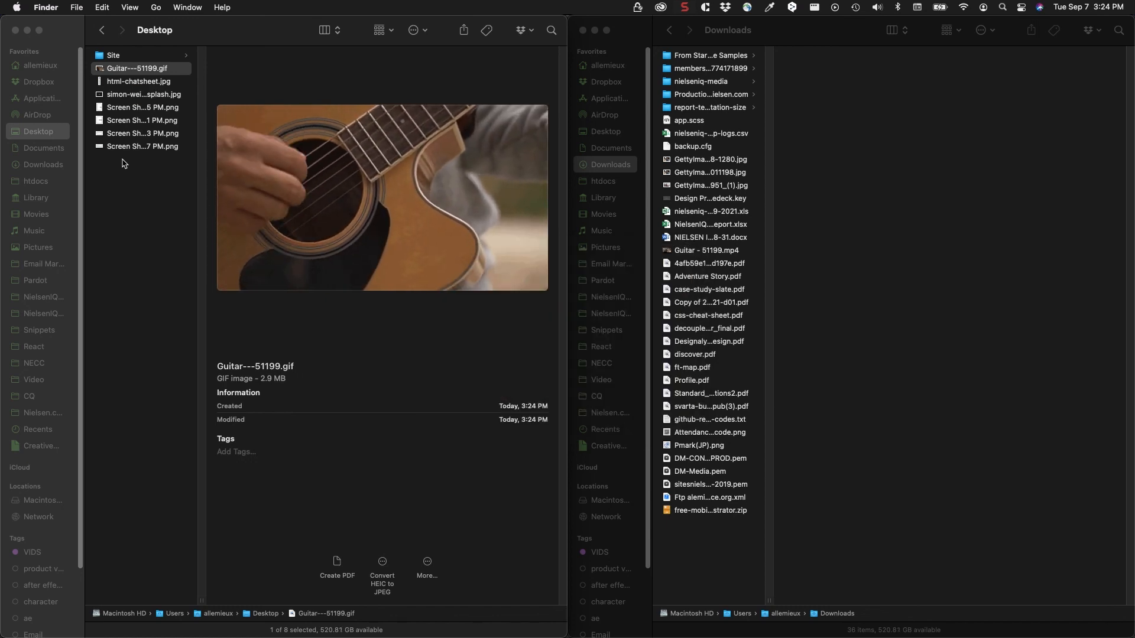